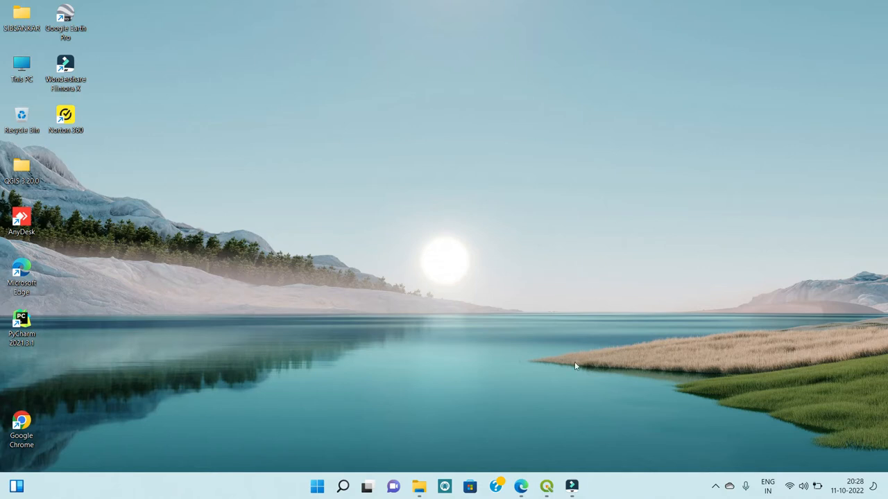
Step: Switch to QGIS and try to add Sample.geojson from the Youtube folder on D: to the empty project
left_click(547, 486)
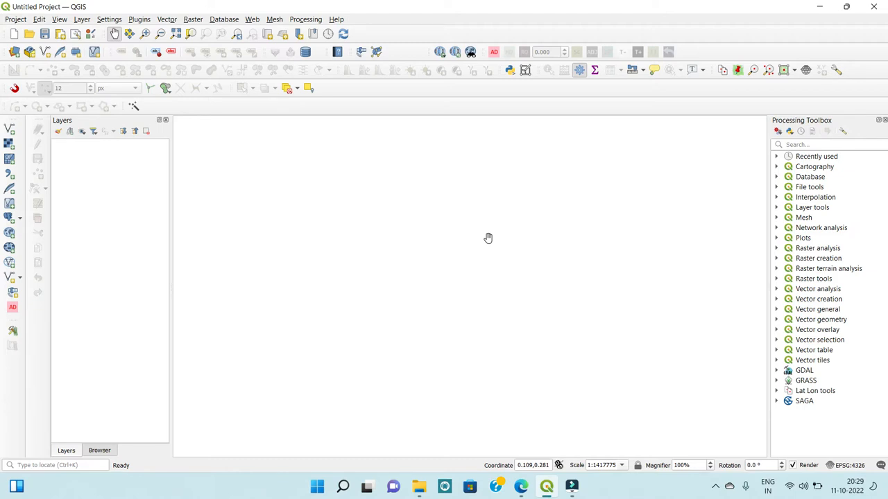
left_click_drag(457, 9, 481, 52)
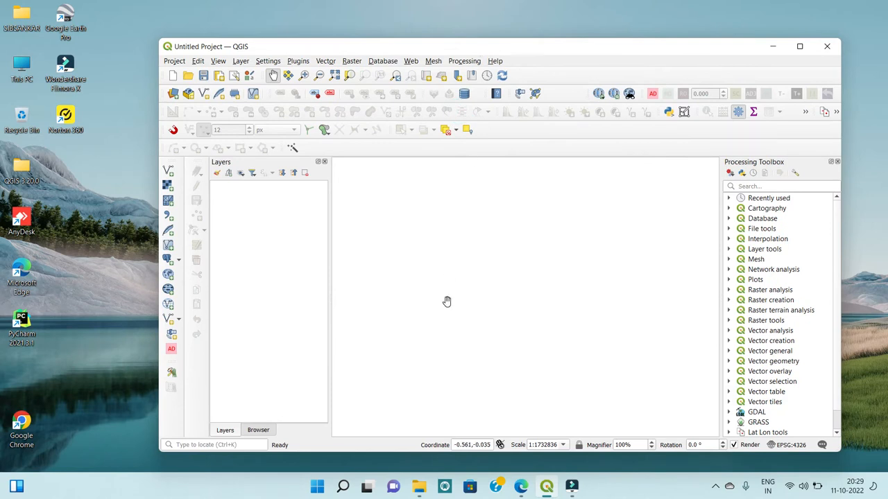
left_click(419, 486)
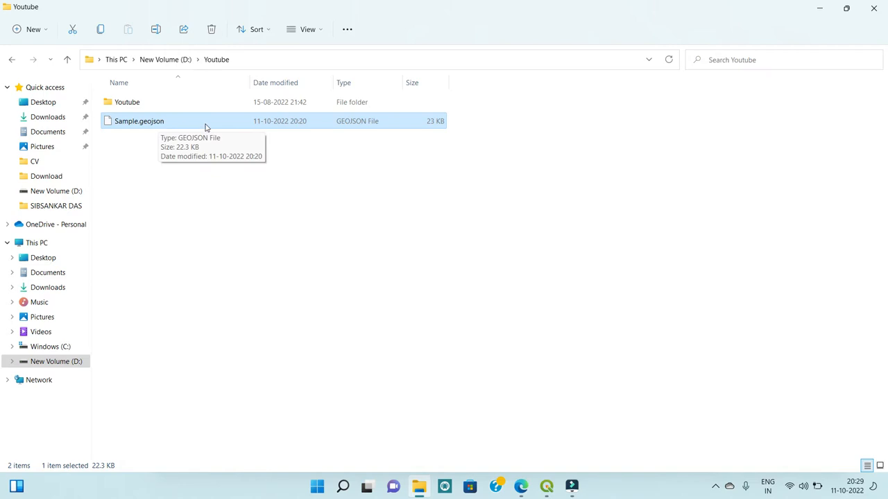
left_click_drag(240, 21, 267, 209)
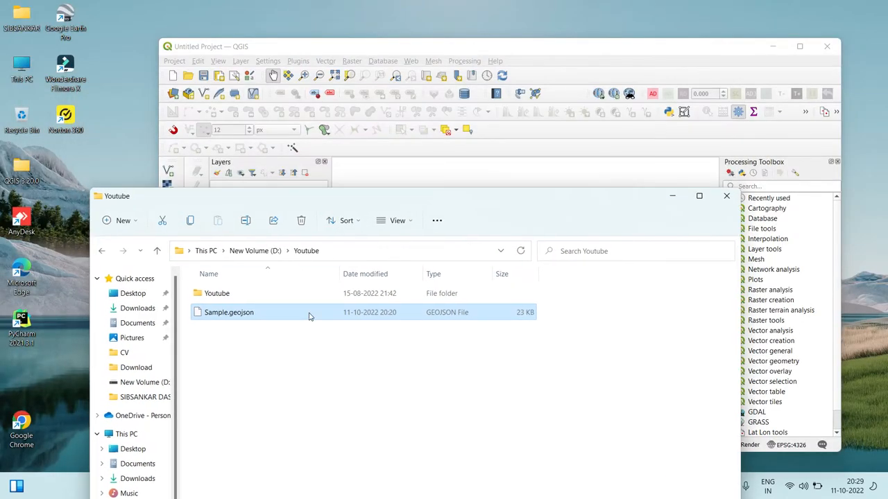
left_click_drag(310, 317, 426, 183)
left_click(672, 197)
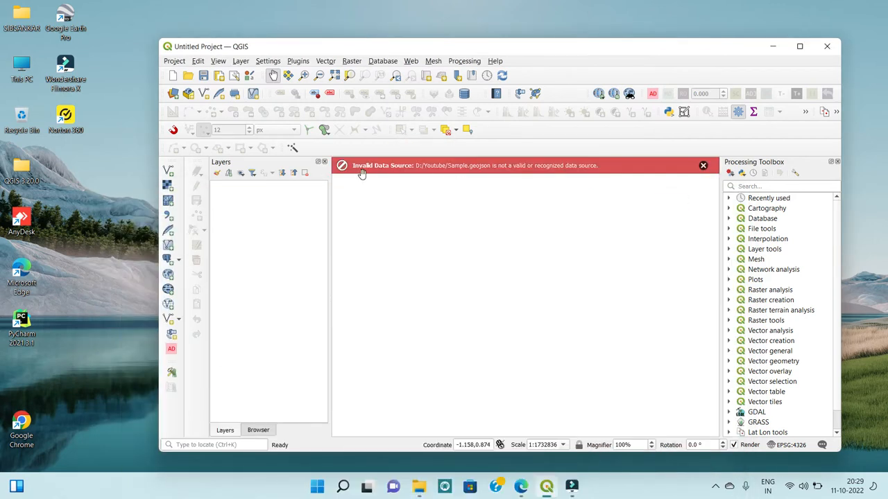
left_click(798, 47)
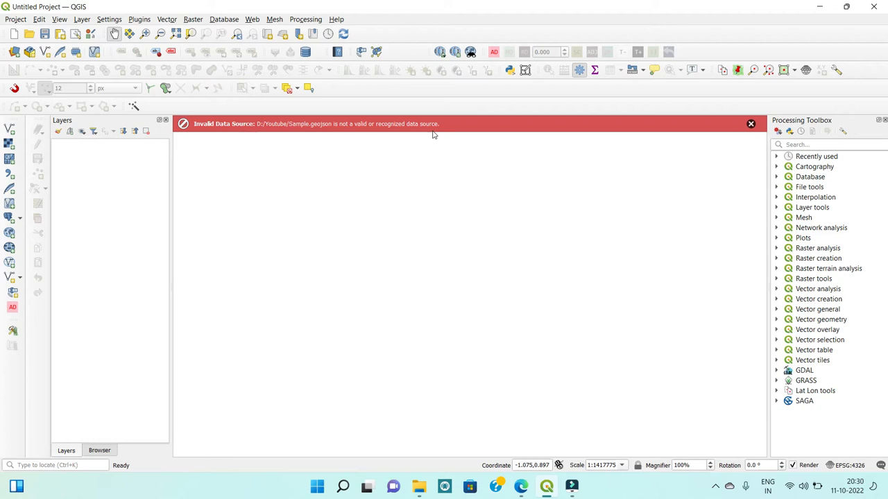
Step: Launch Google Earth Pro and dismiss its start-up tips, keeping the window maximized
left_click(317, 487)
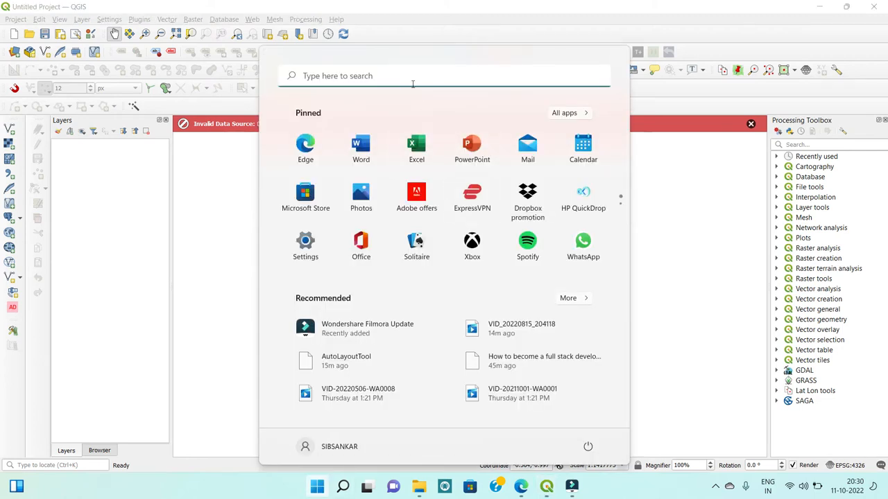
left_click(412, 82)
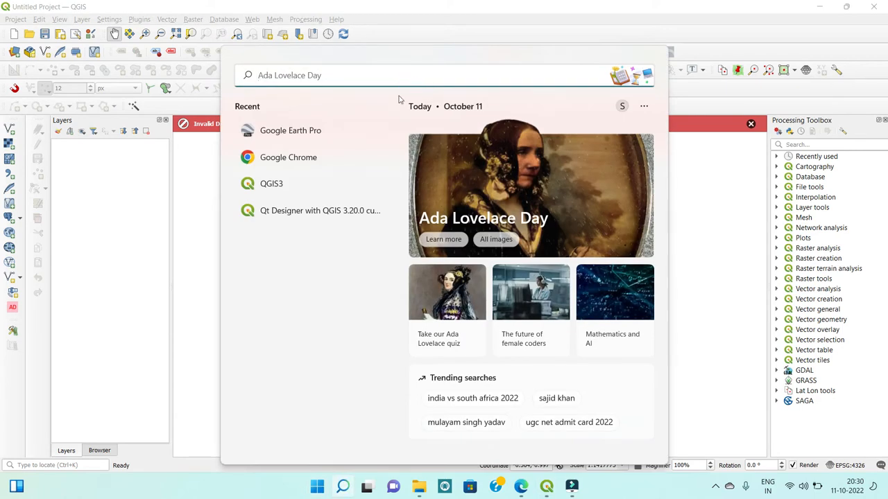
left_click(335, 135)
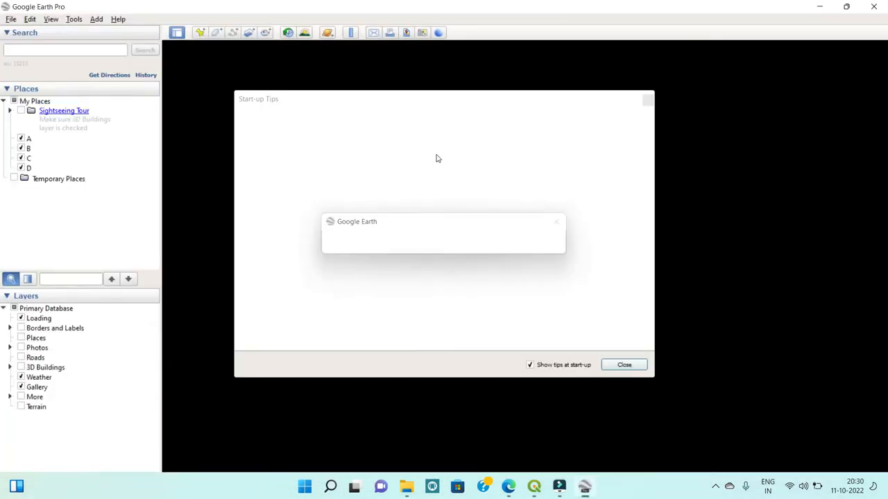
left_click(620, 362)
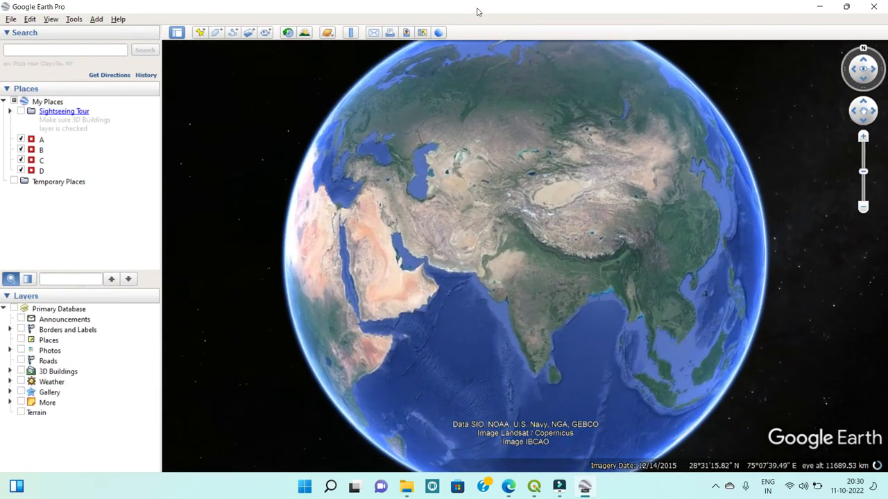
left_click_drag(482, 17, 514, 44)
double_click(513, 43)
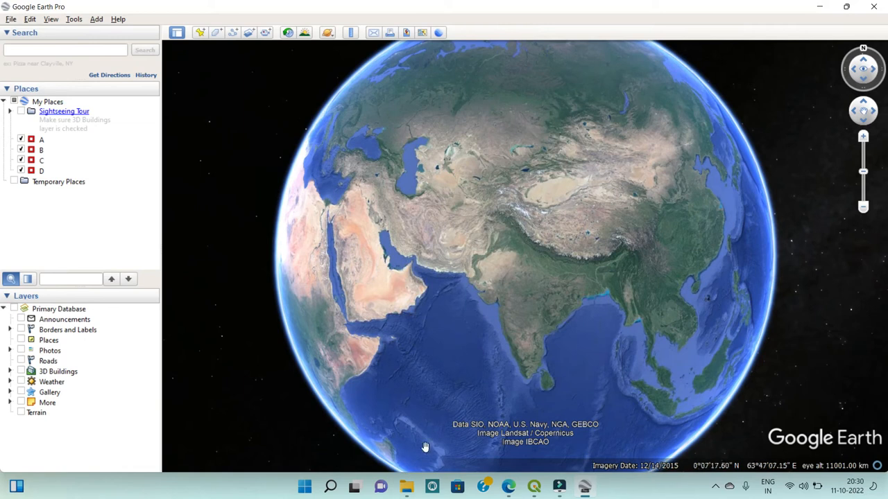
Step: Import Sample.geojson from the Youtube folder into Google Earth with KML tracks, KML LineStrings and altitudes adjusted to ground height
left_click(407, 487)
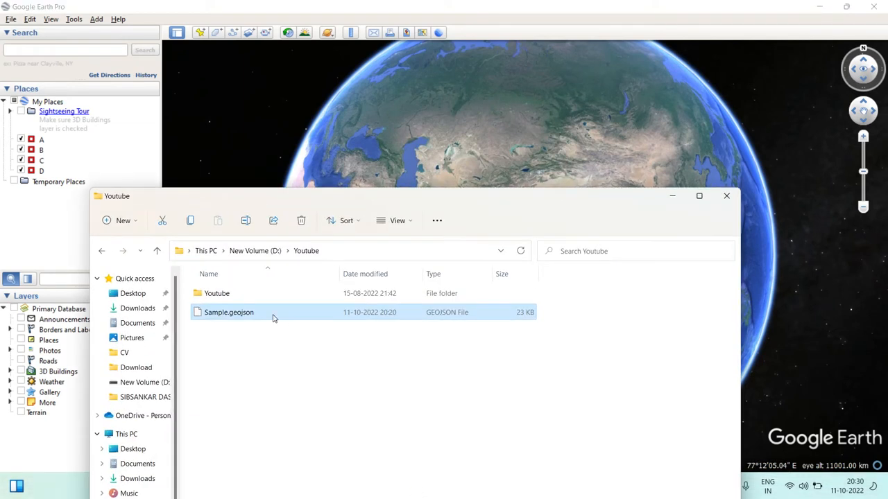
left_click_drag(274, 316, 380, 170)
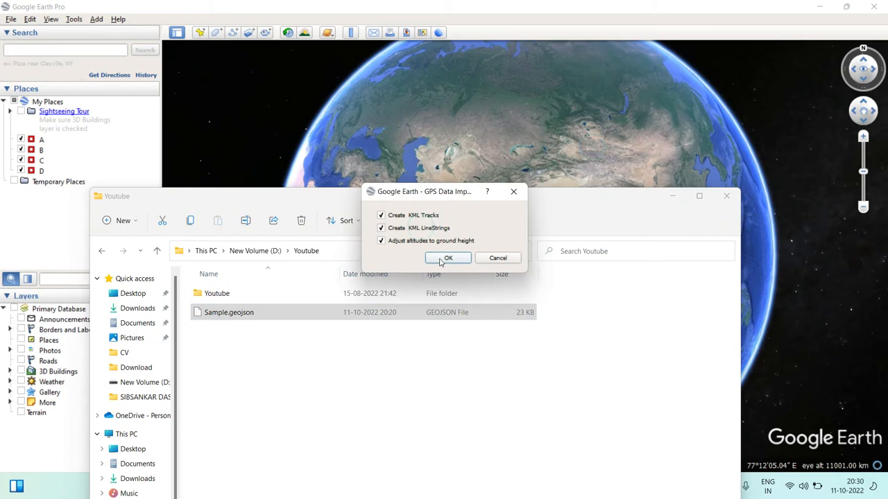
left_click(447, 258)
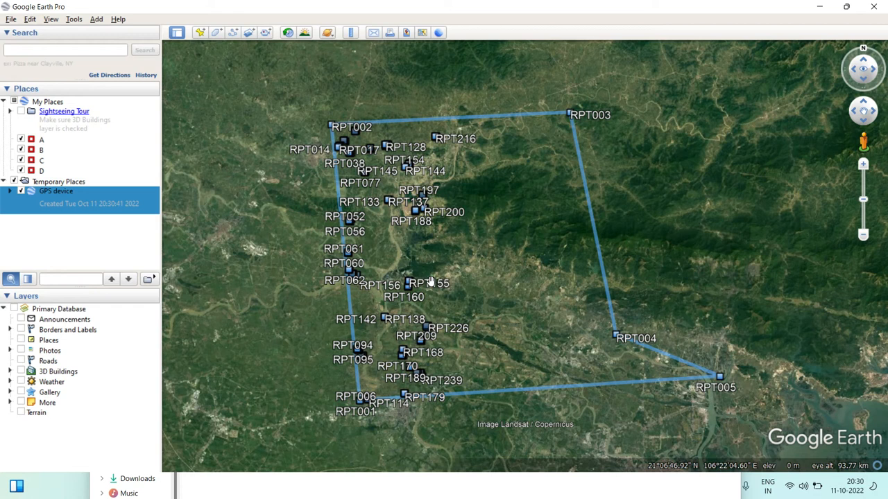
Step: Start saving the imported GPS device place to a file, choosing the Youtube folder on New Volume (D:)
right_click(62, 197)
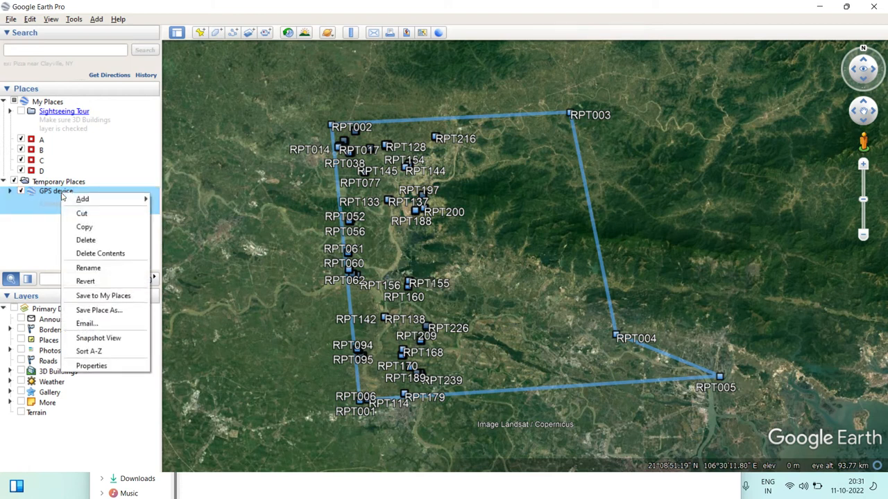
left_click(99, 310)
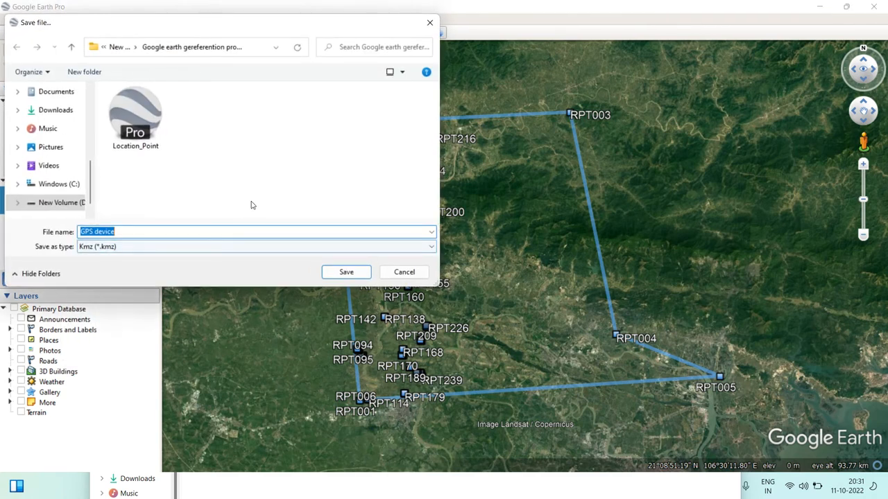
left_click(79, 202)
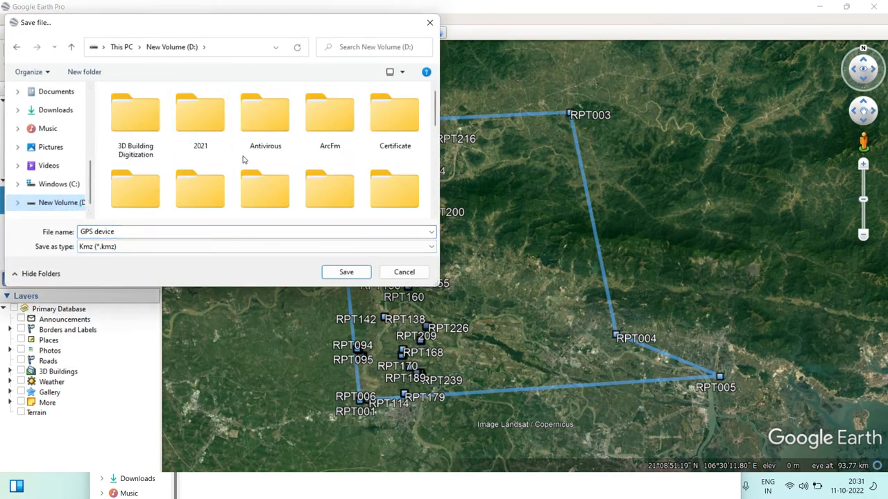
scroll(243, 160, "down", 2)
scroll(243, 160, "down", 3)
double_click(320, 186)
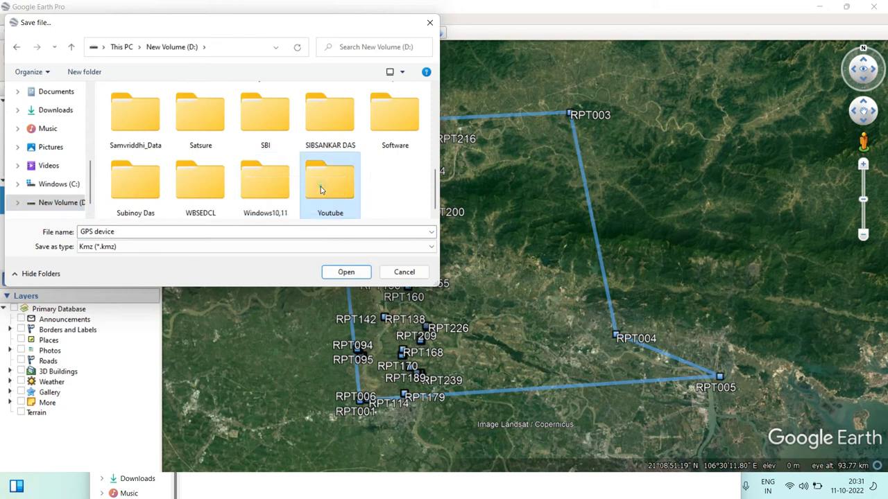
Step: Name the file Sample_kmz and save it in Kmz format
double_click(144, 233)
left_click(143, 232)
double_click(143, 233)
left_click(144, 232)
double_click(144, 233)
key("BackSpace")
key("BackSpace")
key("BackSpace")
key("BackSpace")
key("BackSpace")
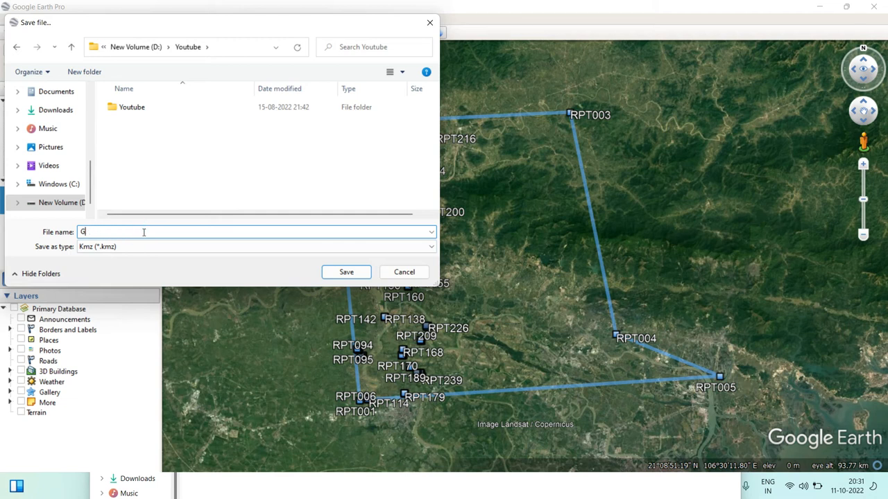
type("S")
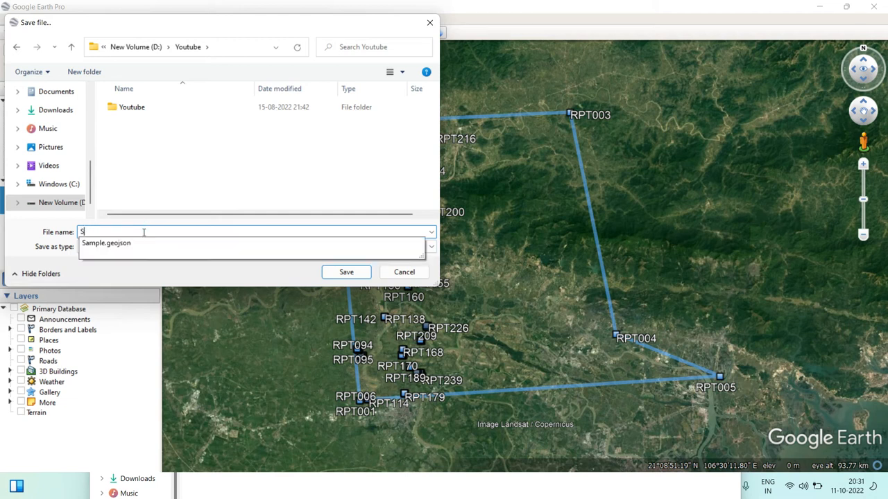
type("ample_")
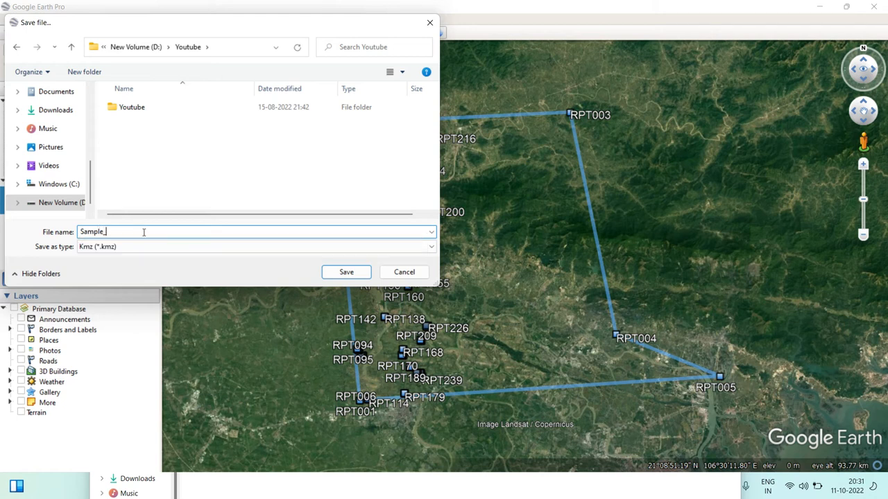
type("km")
type("l")
key("BackSpace")
type("z")
left_click(344, 273)
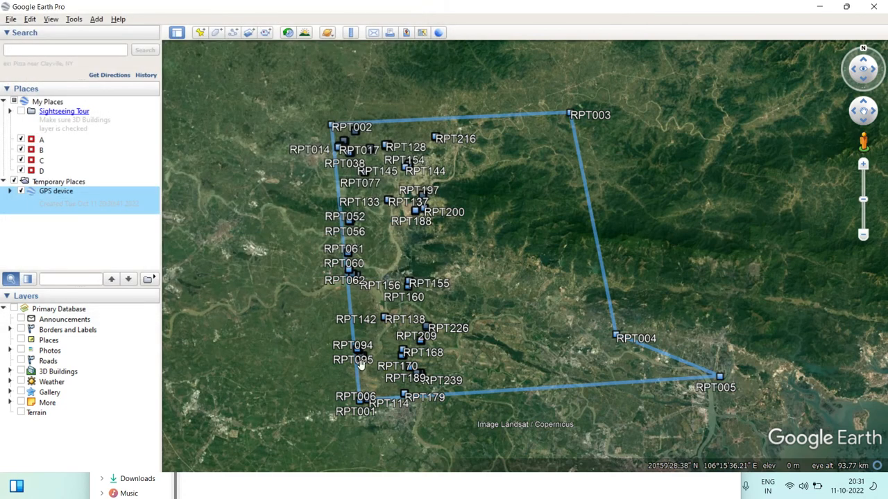
Step: Return to QGIS, add all vector layers of Sample_kmz.kmz to the project and dismiss the invalid data source message
left_click(816, 8)
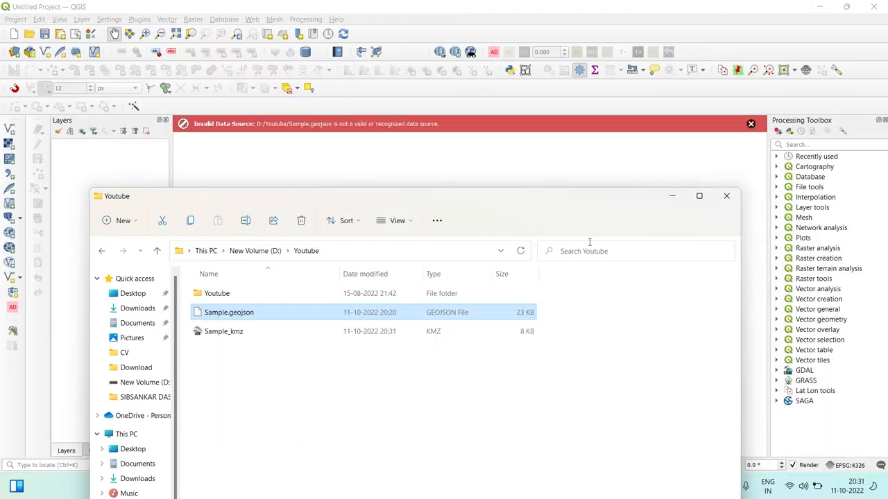
left_click(304, 334)
left_click_drag(281, 338, 299, 179)
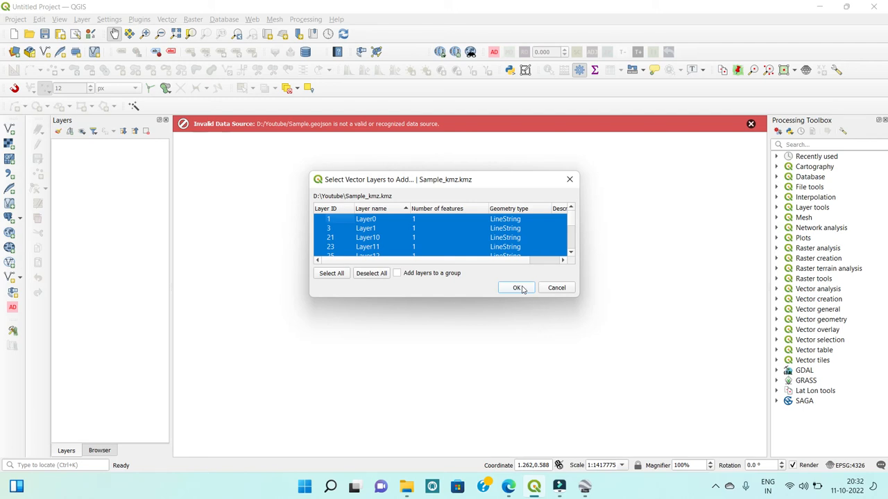
left_click(522, 289)
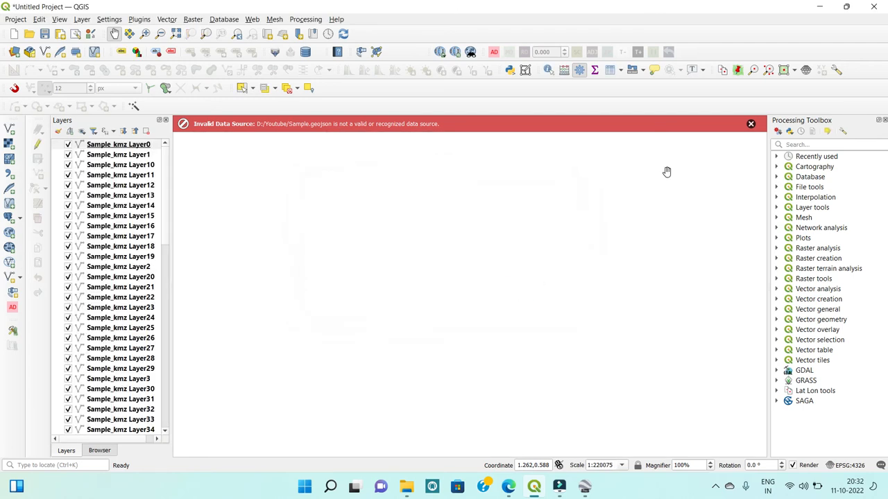
left_click(750, 125)
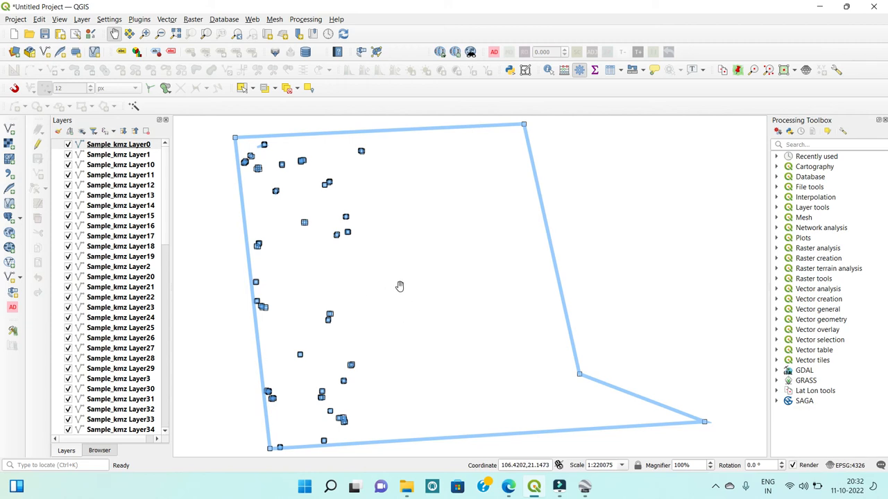
scroll(399, 286, "down", 1)
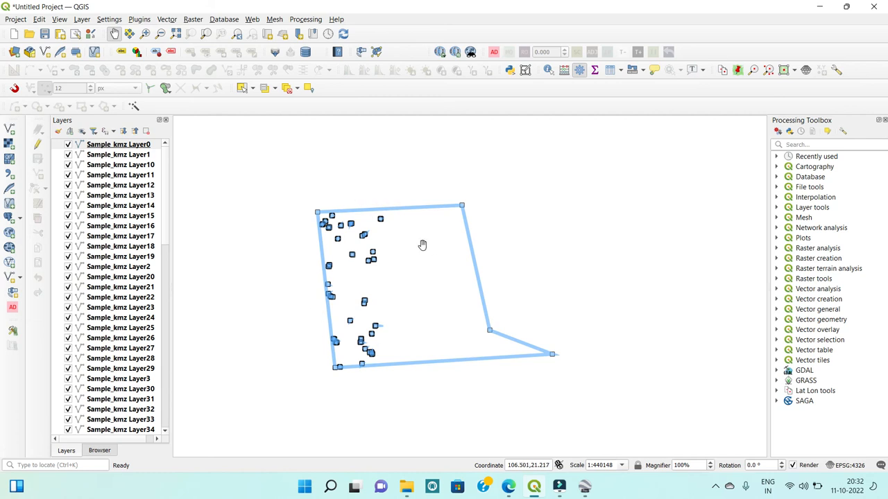
left_click(166, 222)
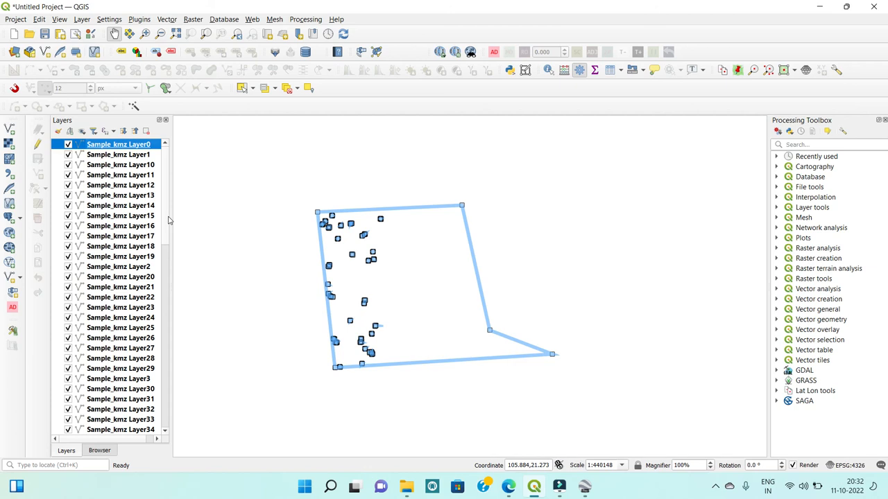
left_click(715, 486)
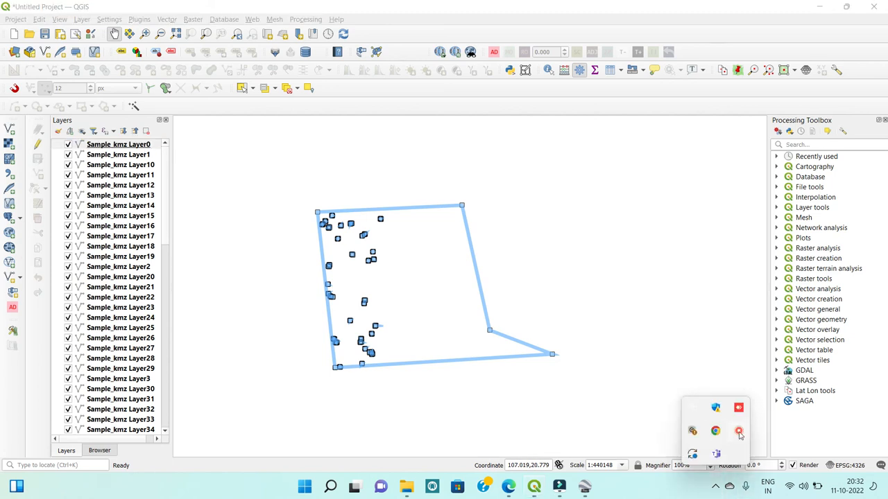